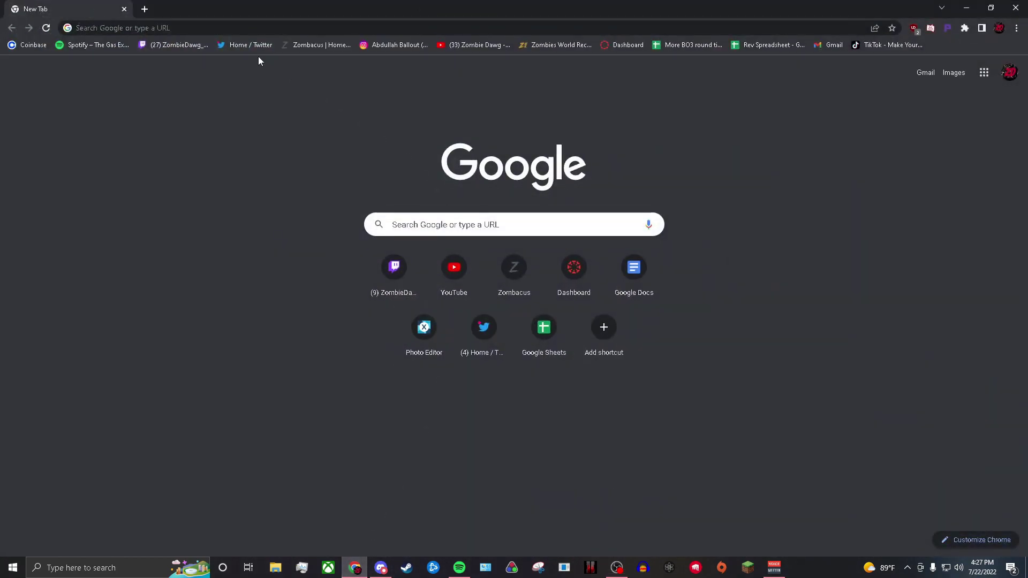
# - Load the Zombacus home page and launch Notepad from Windows search
pyautogui.click(307, 45)
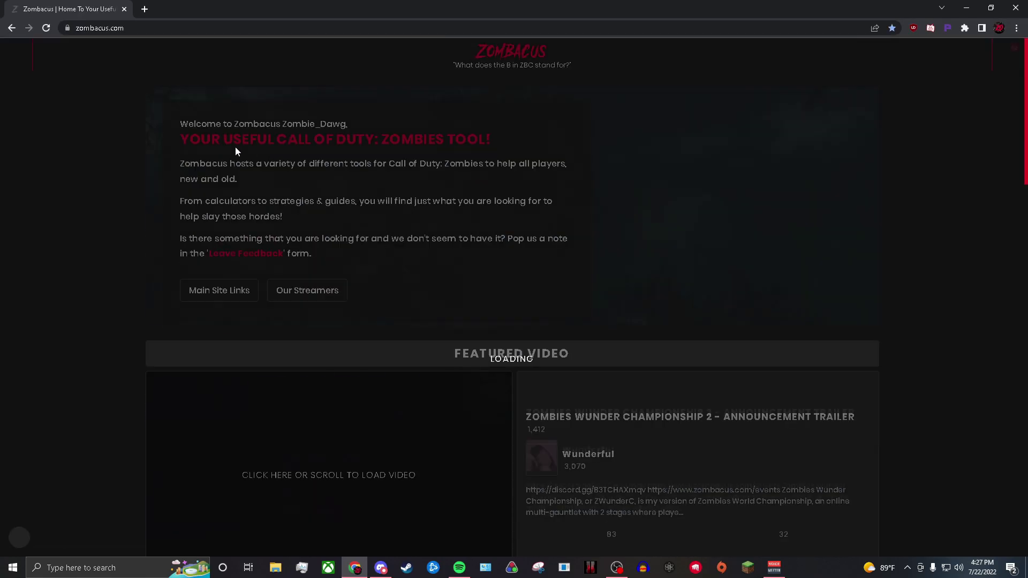
pyautogui.scroll(-10, 140, 276)
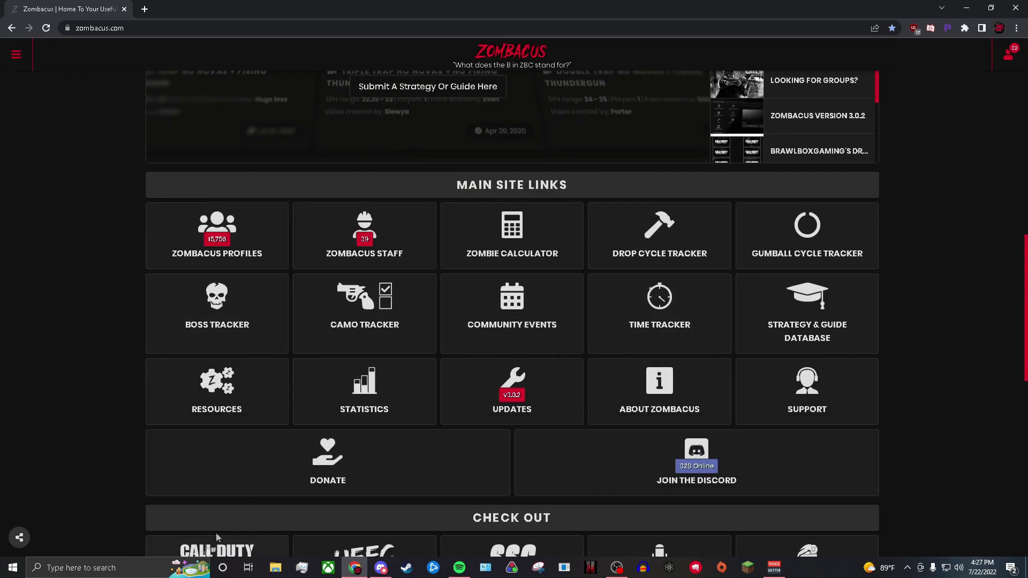
pyautogui.press('super')
pyautogui.write('n')
pyautogui.press('Return')
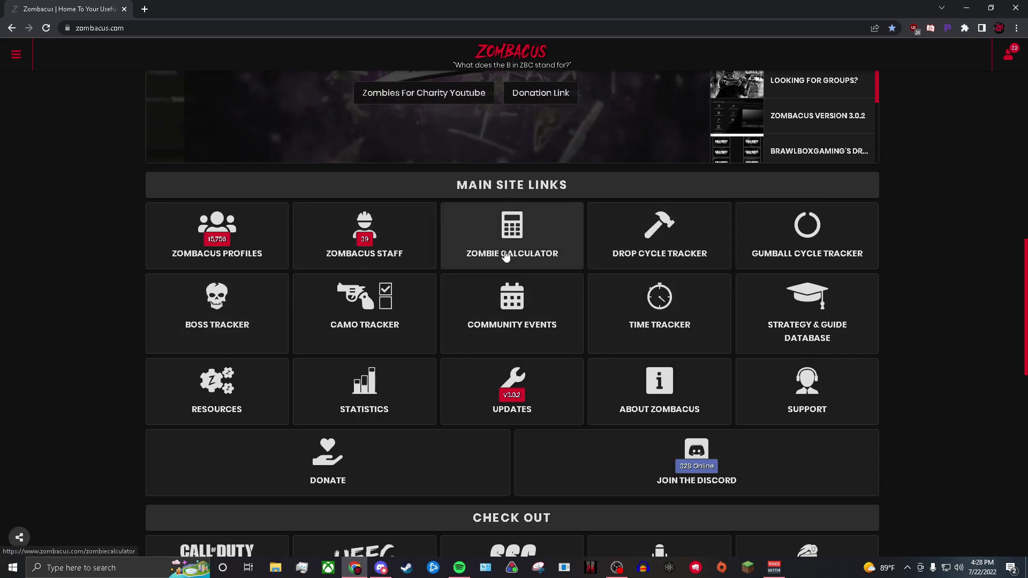
# - Open the Gumball Cycle Tracker, plus a second tab scrolled to Zombacus's Main Site Links
pyautogui.click(803, 249)
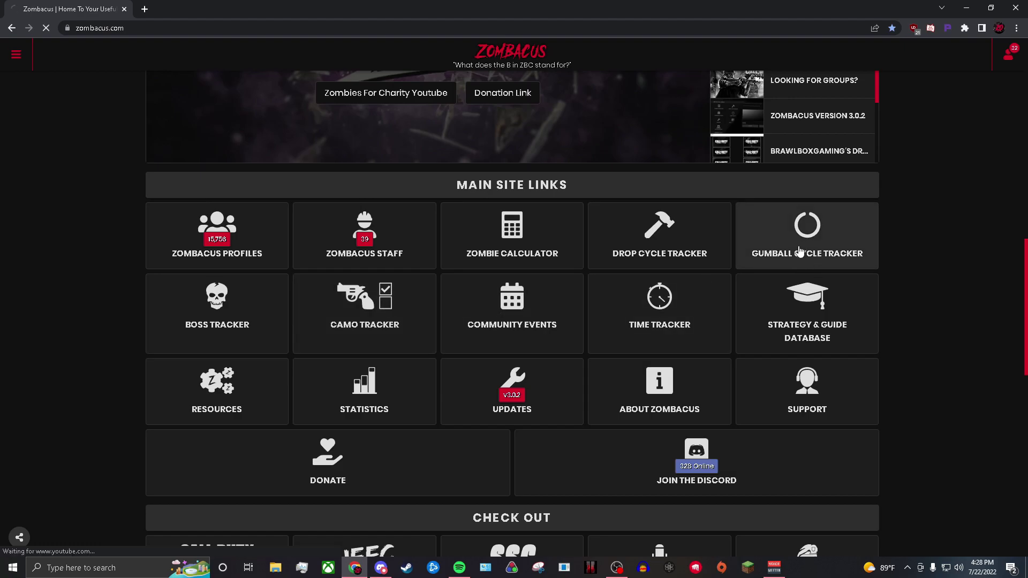
pyautogui.click(143, 9)
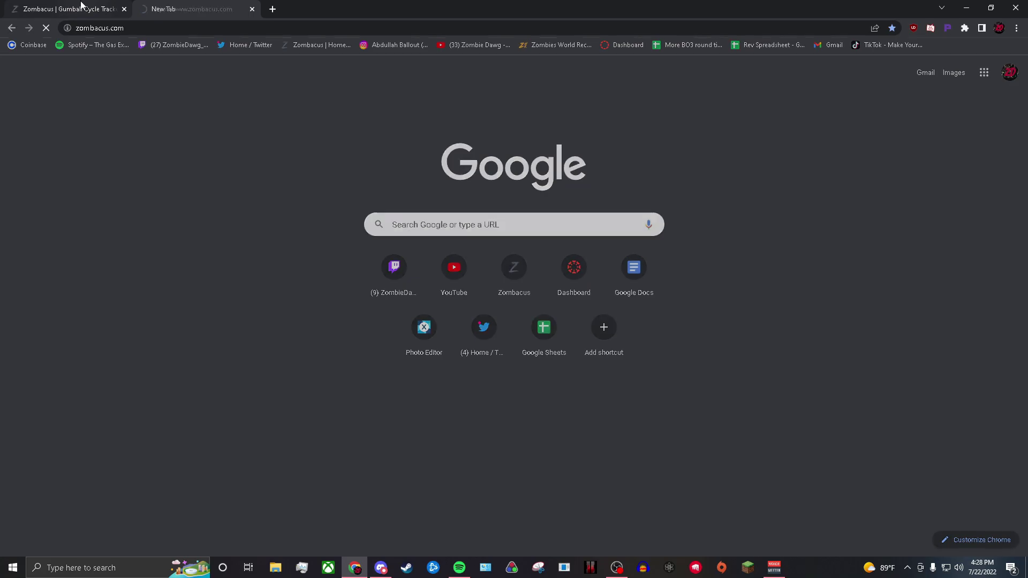
pyautogui.scroll(-8, 404, 313)
pyautogui.scroll(-11, 404, 313)
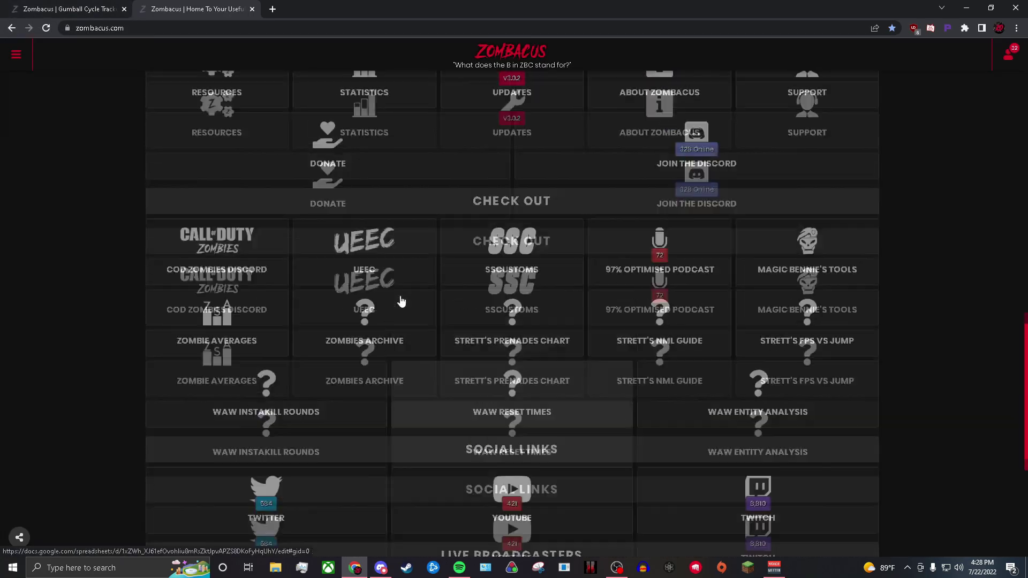
pyautogui.scroll(6, 399, 302)
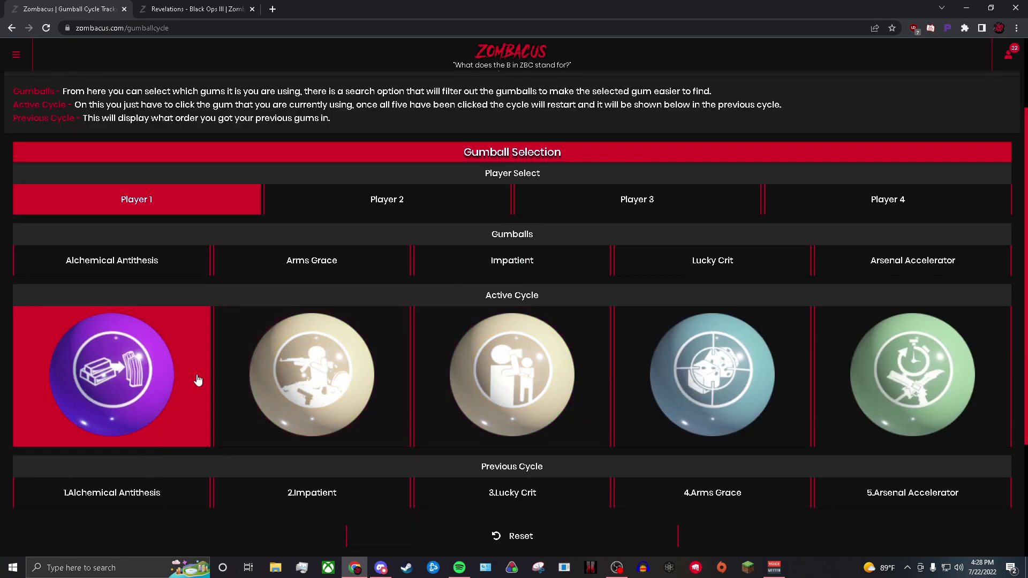
# - Log the remaining Player 1 gumballs, including Arsenal Accelerator, completing the active cycle
pyautogui.click(170, 409)
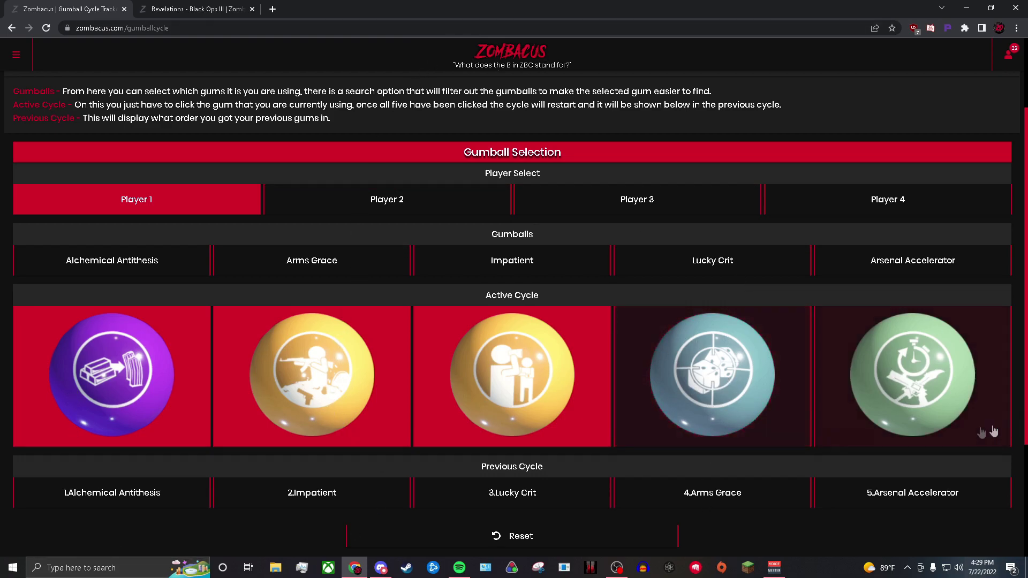
pyautogui.click(945, 271)
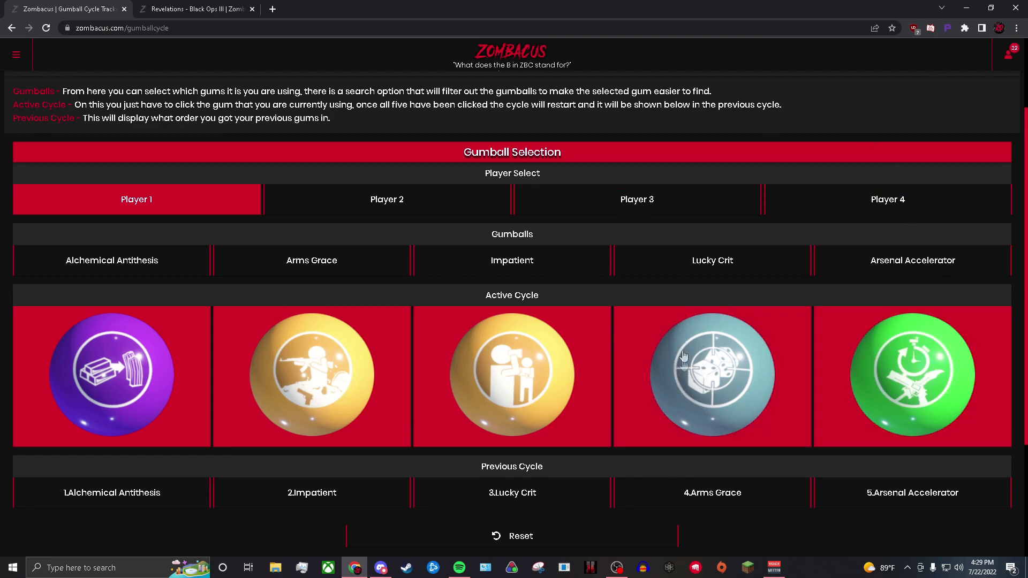
pyautogui.click(718, 394)
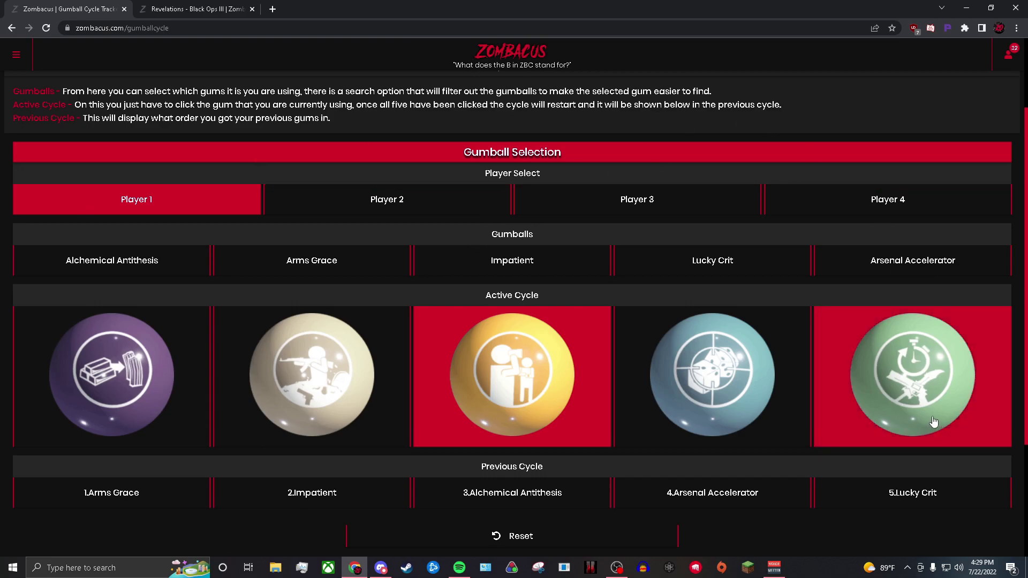
# - Log Arms Grace, Lucky Crit, Impatient, Arms Grace and Alchemical Antithesis, then show the Revelations tracker
pyautogui.click(346, 371)
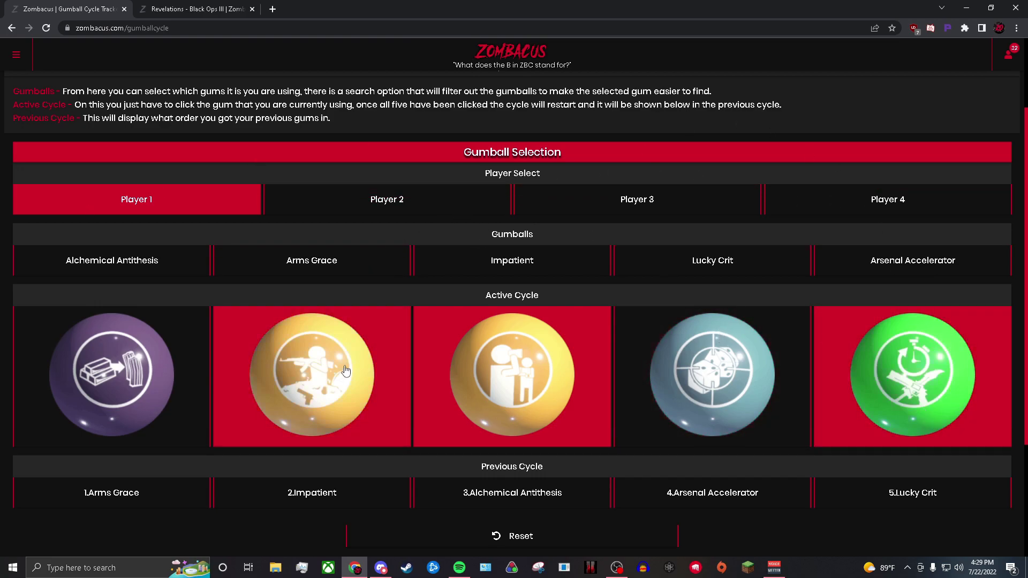
pyautogui.click(625, 388)
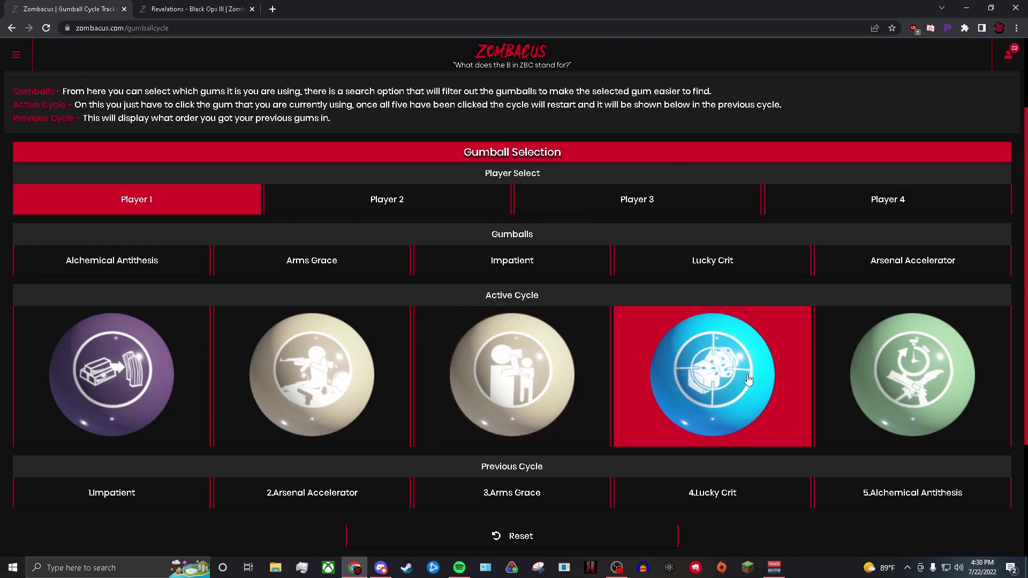
pyautogui.click(530, 344)
pyautogui.click(321, 347)
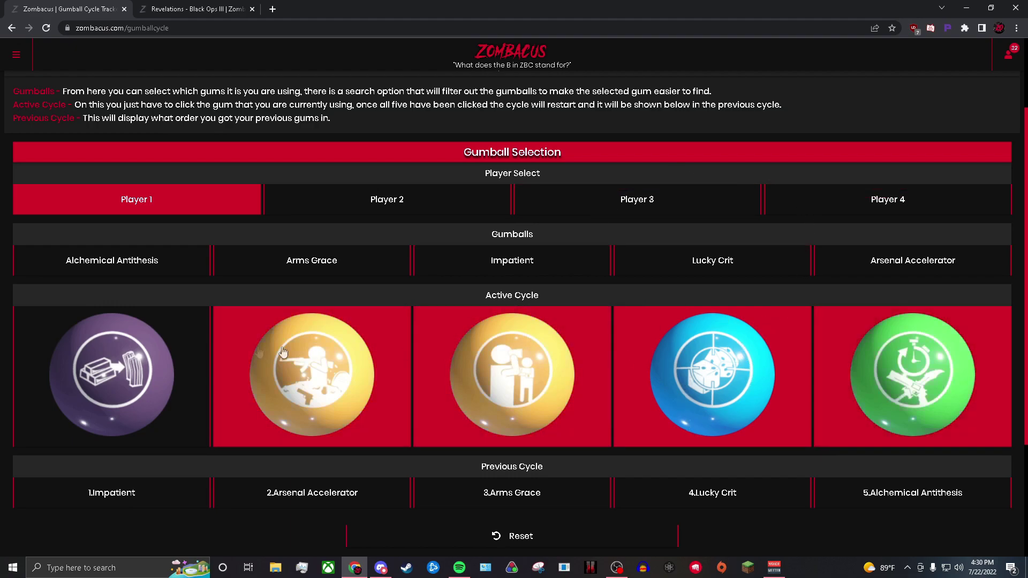
pyautogui.click(176, 343)
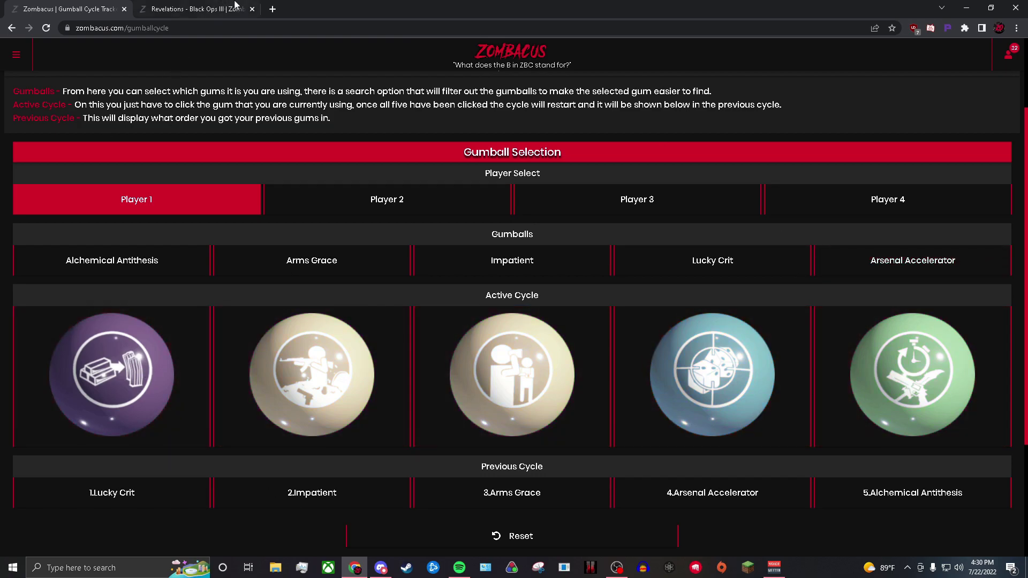
pyautogui.click(234, 8)
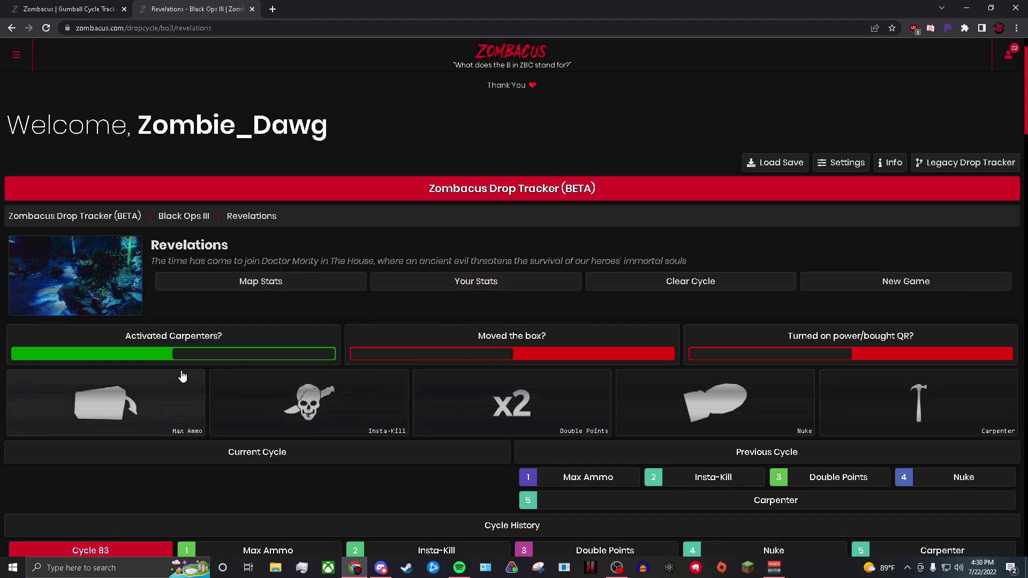
# - Toggle Carpenters, Moved the box and power/QR on and off, keeping Firesale and Death Machine excluded
pyautogui.click(160, 348)
pyautogui.click(161, 349)
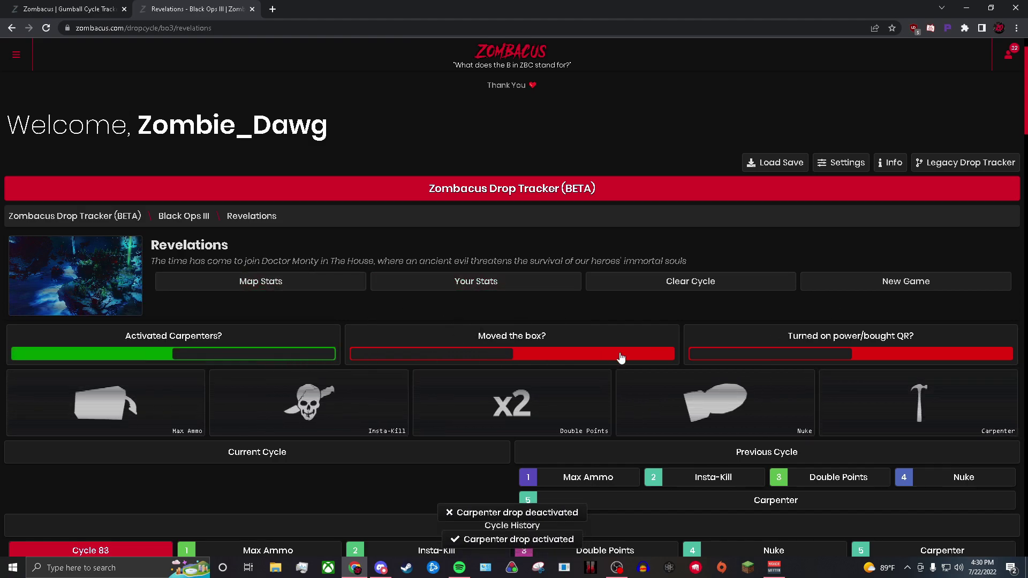
pyautogui.click(567, 355)
pyautogui.click(567, 354)
pyautogui.click(820, 361)
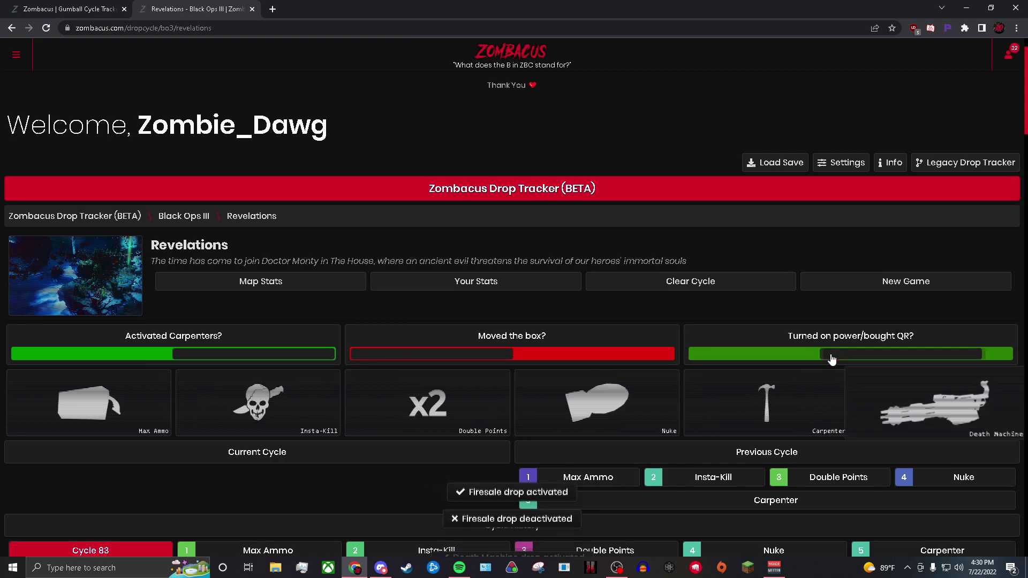
pyautogui.click(818, 359)
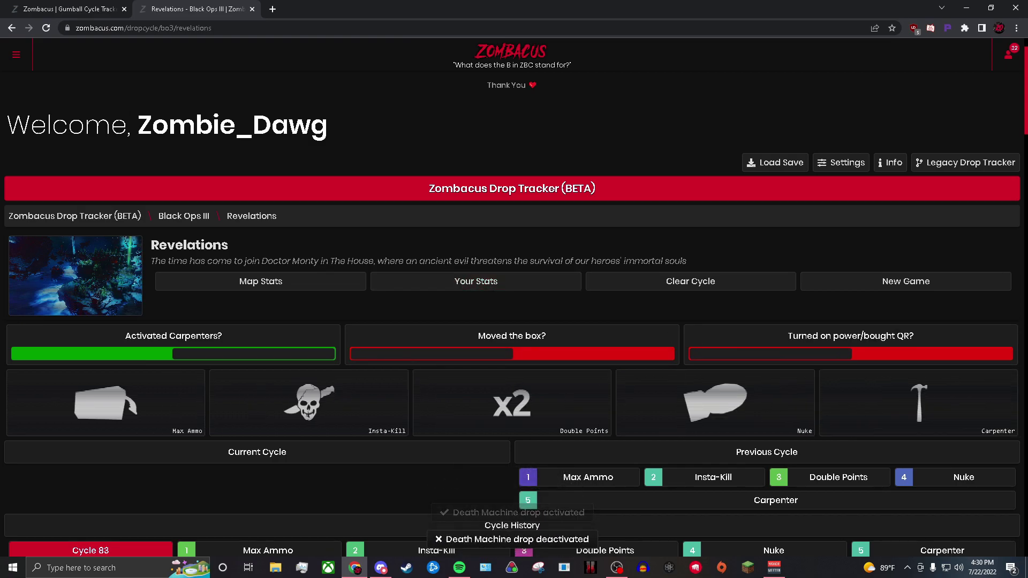
pyautogui.scroll(-3, 219, 307)
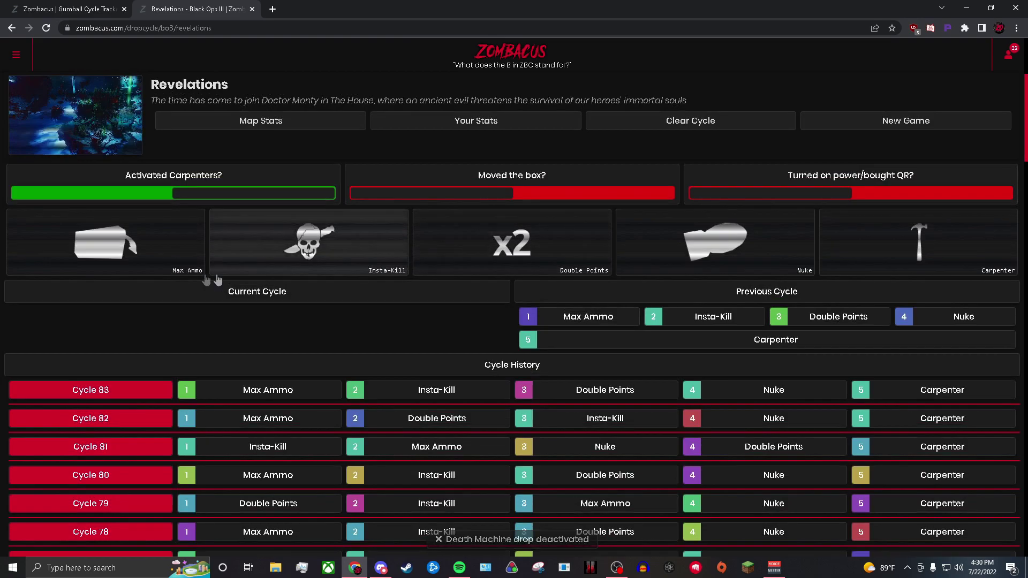
# - Log Max Ammo, Insta-Kill, Nuke, Double Points and Carpenter to complete Cycle 84
pyautogui.click(111, 239)
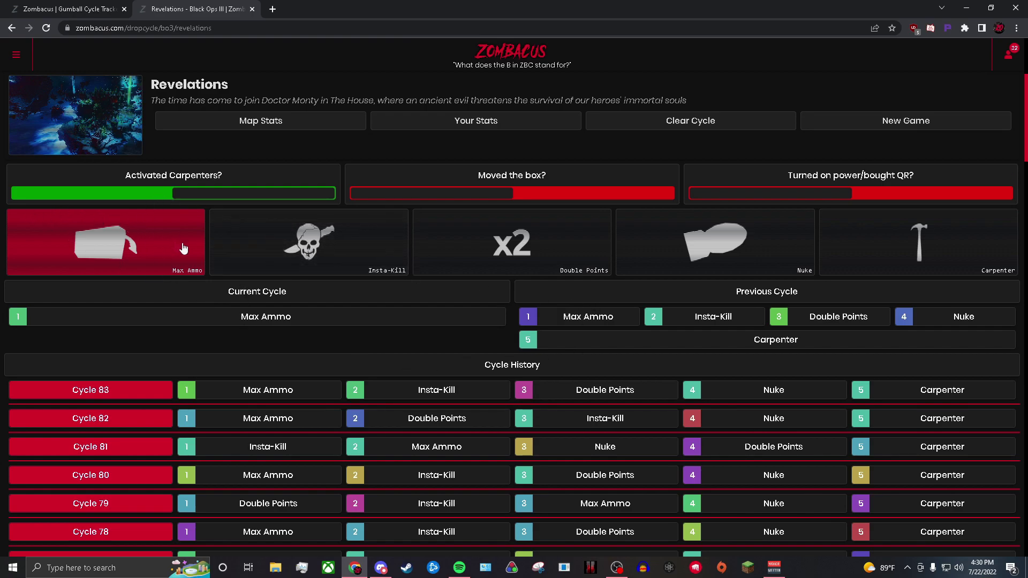
pyautogui.click(363, 223)
pyautogui.click(624, 233)
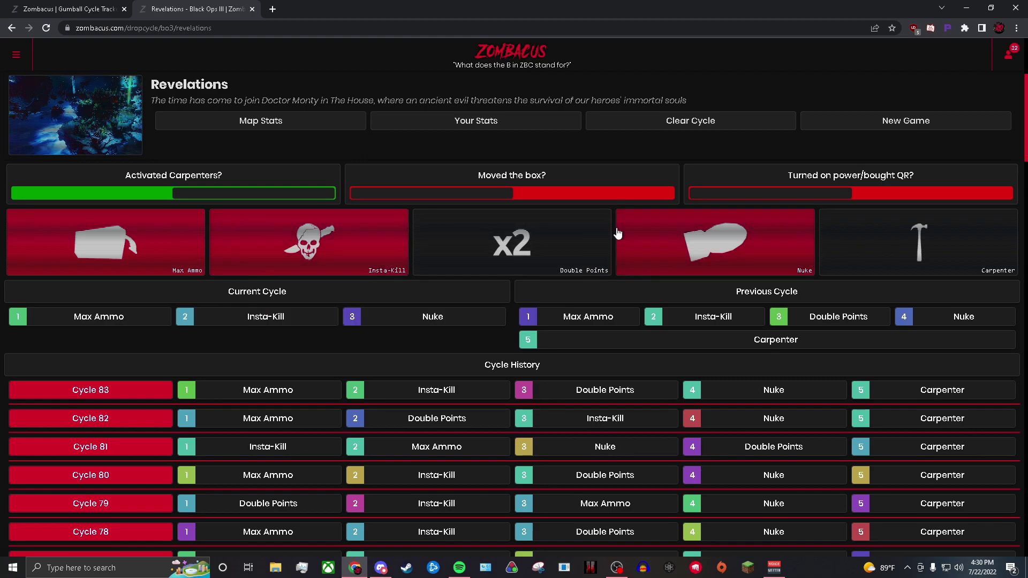
pyautogui.click(605, 251)
pyautogui.click(921, 249)
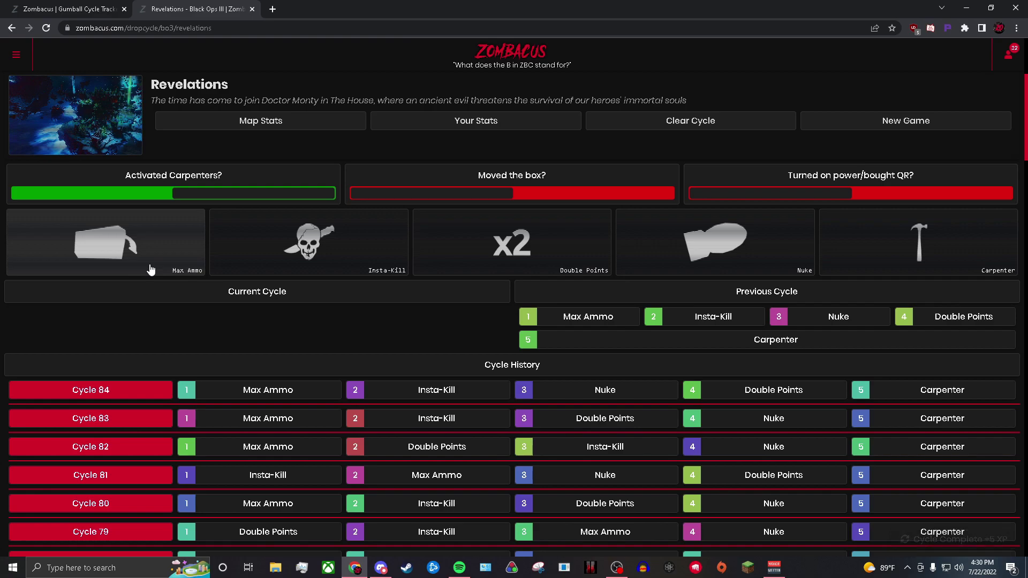
# - Log Insta-Kill, Double Points, Carpenter, Nuke and Max Ammo to complete Cycle 85
pyautogui.click(261, 249)
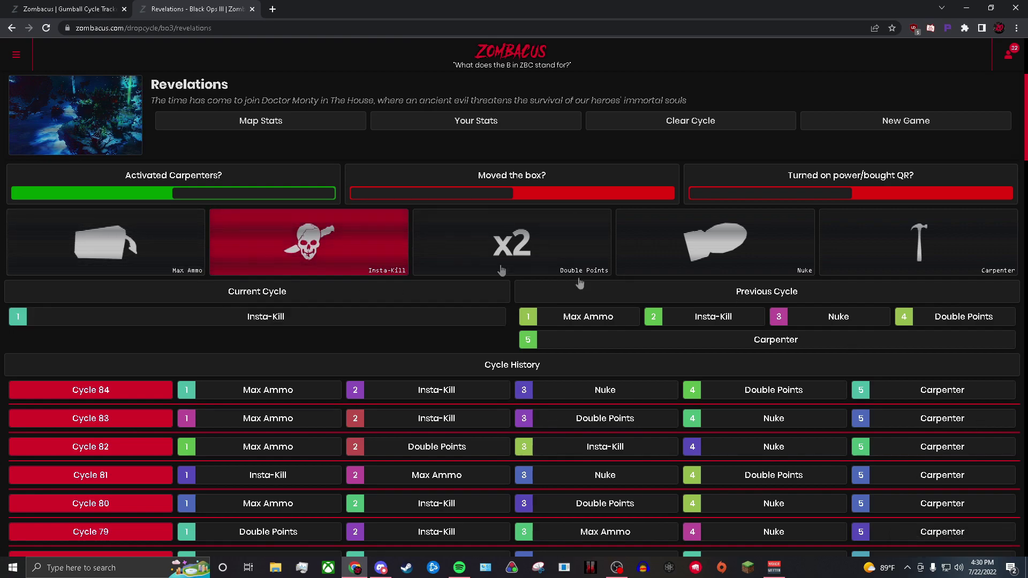
pyautogui.click(512, 244)
pyautogui.click(918, 244)
pyautogui.click(767, 244)
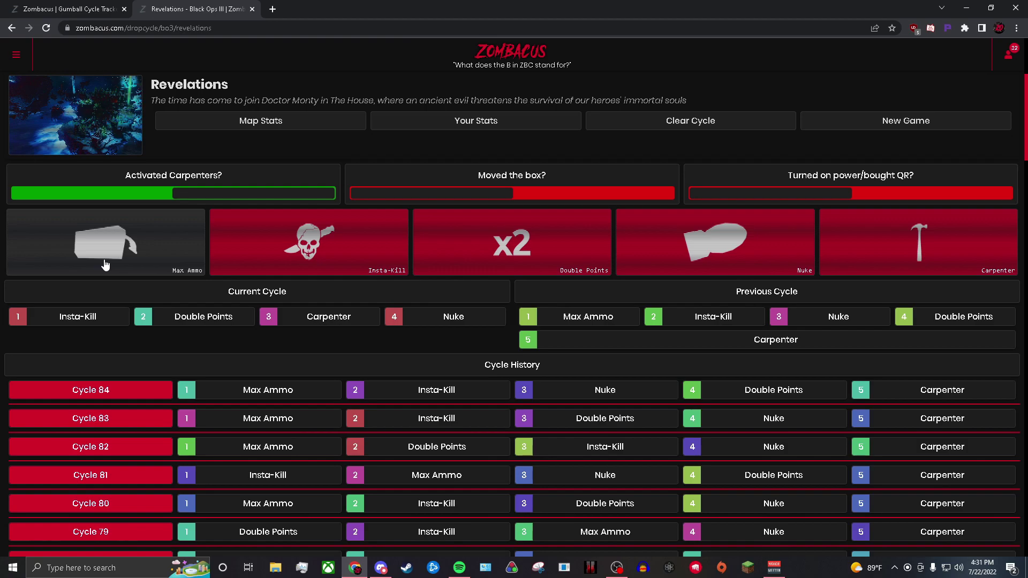
pyautogui.click(167, 272)
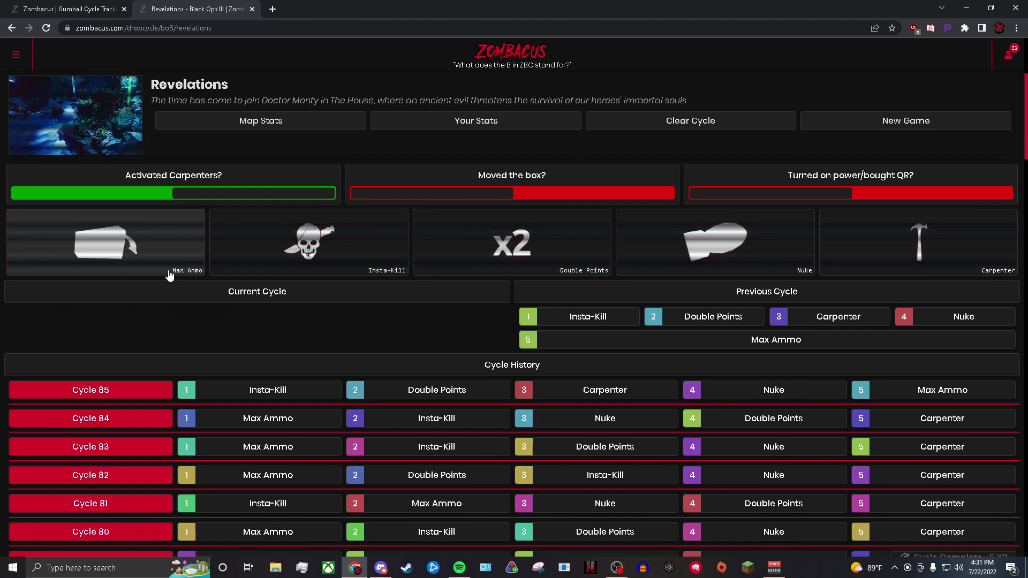
# - Log Impatient, Lucky Crit, Arsenal Accelerator, Alchemical Antithesis, then Arms Grace for the new cycle
pyautogui.hotkey('ctrl', 'Tab')
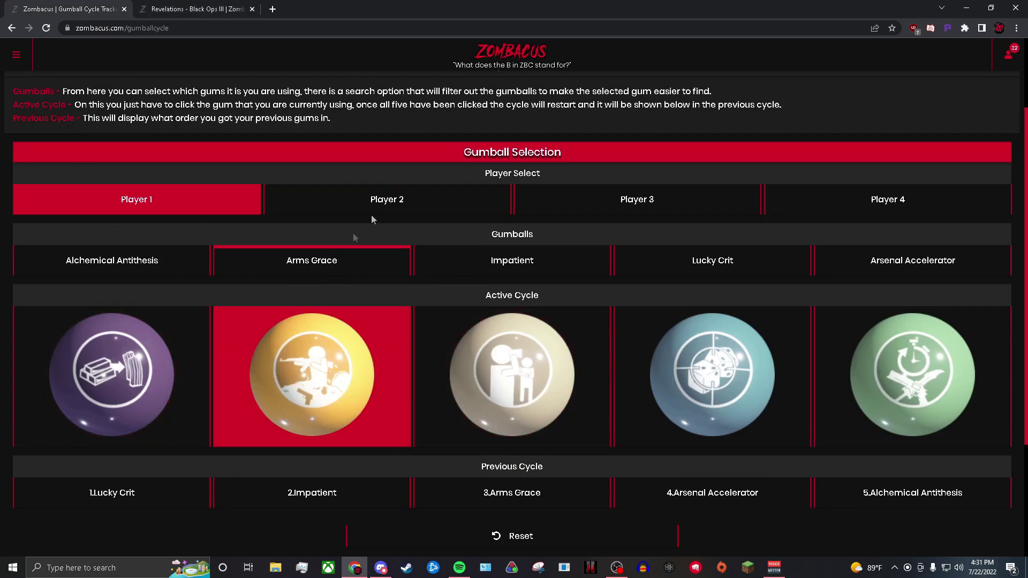
pyautogui.click(529, 373)
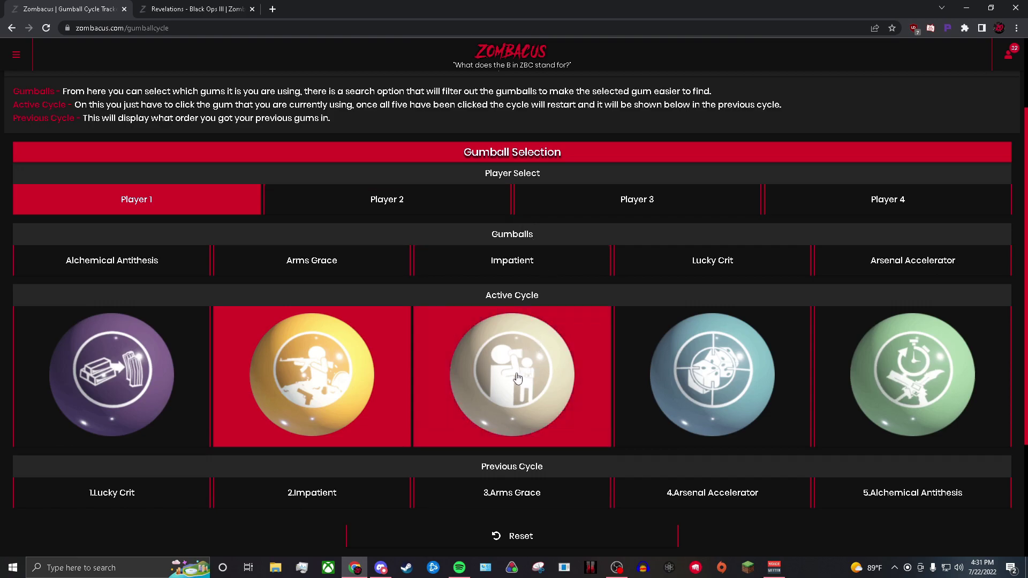
pyautogui.click(807, 364)
pyautogui.click(859, 383)
pyautogui.click(179, 335)
pyautogui.click(272, 370)
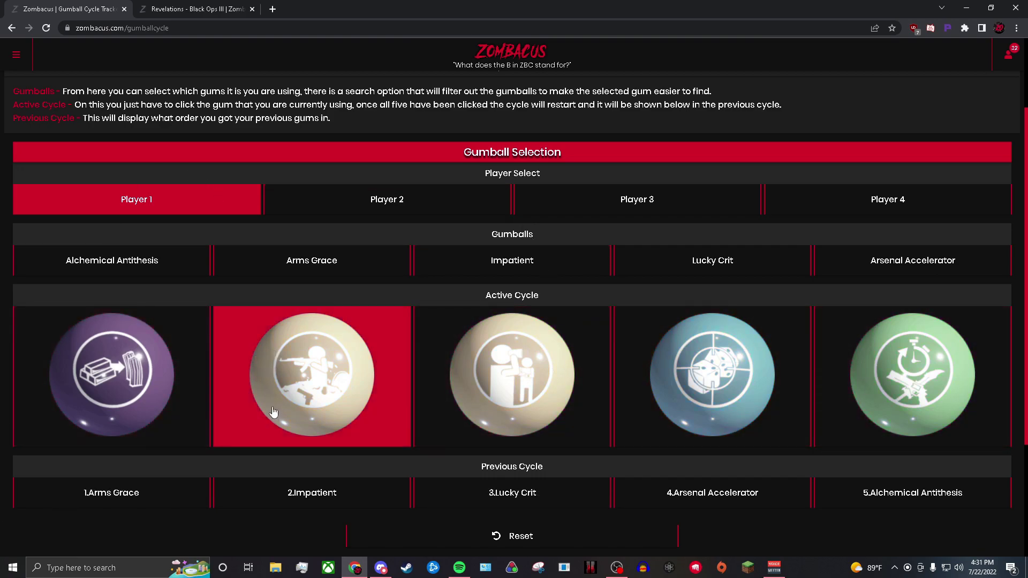
pyautogui.hotkey('ctrl', 'Tab')
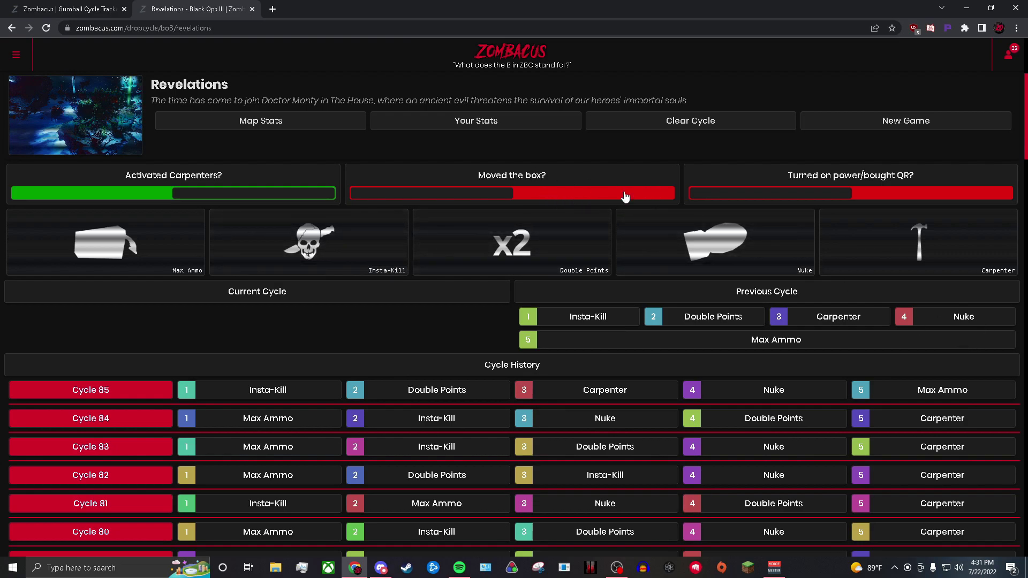
# - Go back to the Moon tracker and log Death Machine, Firesale, Insta-Kill and Carpenter
pyautogui.hotkey('alt', 'Left')
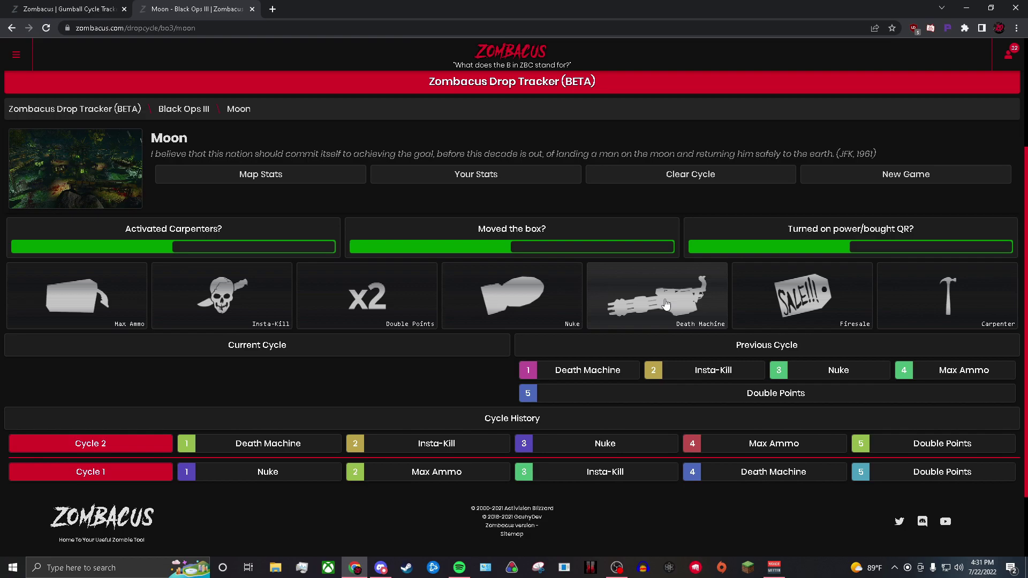
pyautogui.click(633, 290)
pyautogui.click(825, 300)
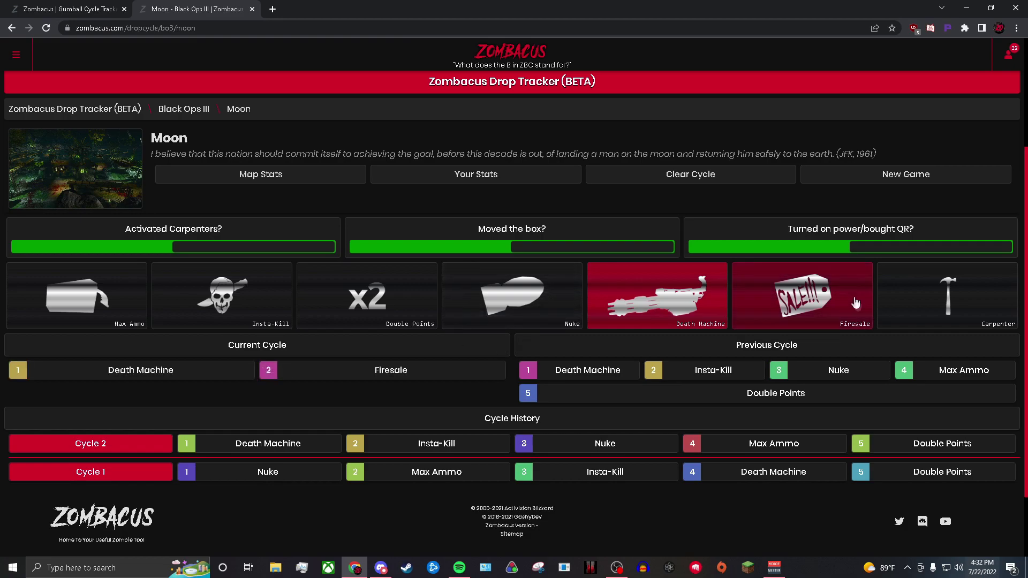
pyautogui.click(186, 310)
pyautogui.click(980, 295)
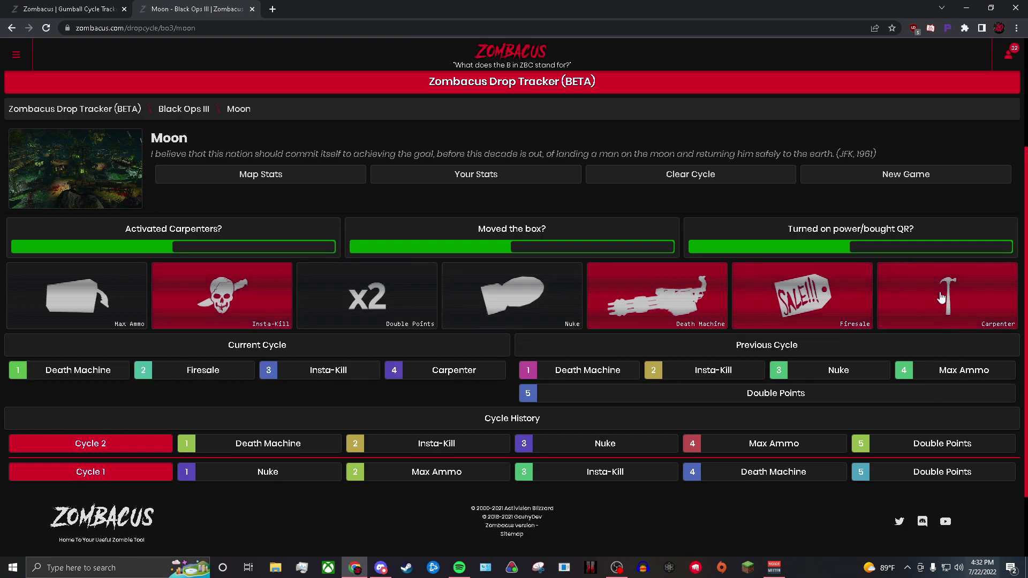